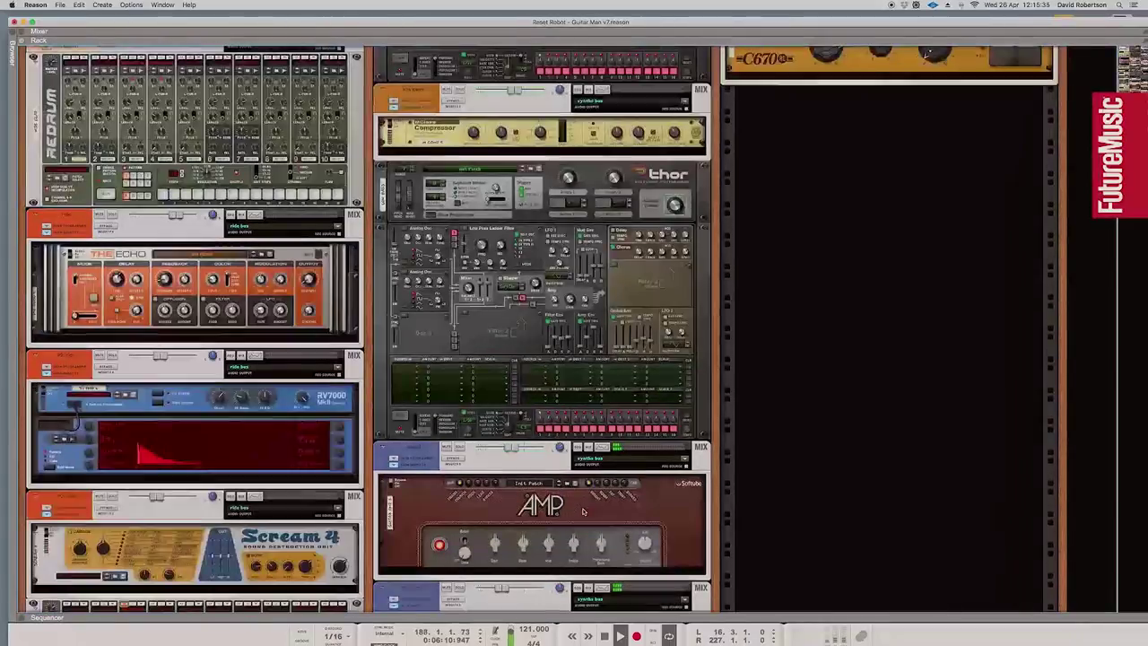
# Examine the Thor synths of the siren tracks in the rack, along with their Amp and RV7000 reverb effects
pyautogui.scroll(2, 583, 511)
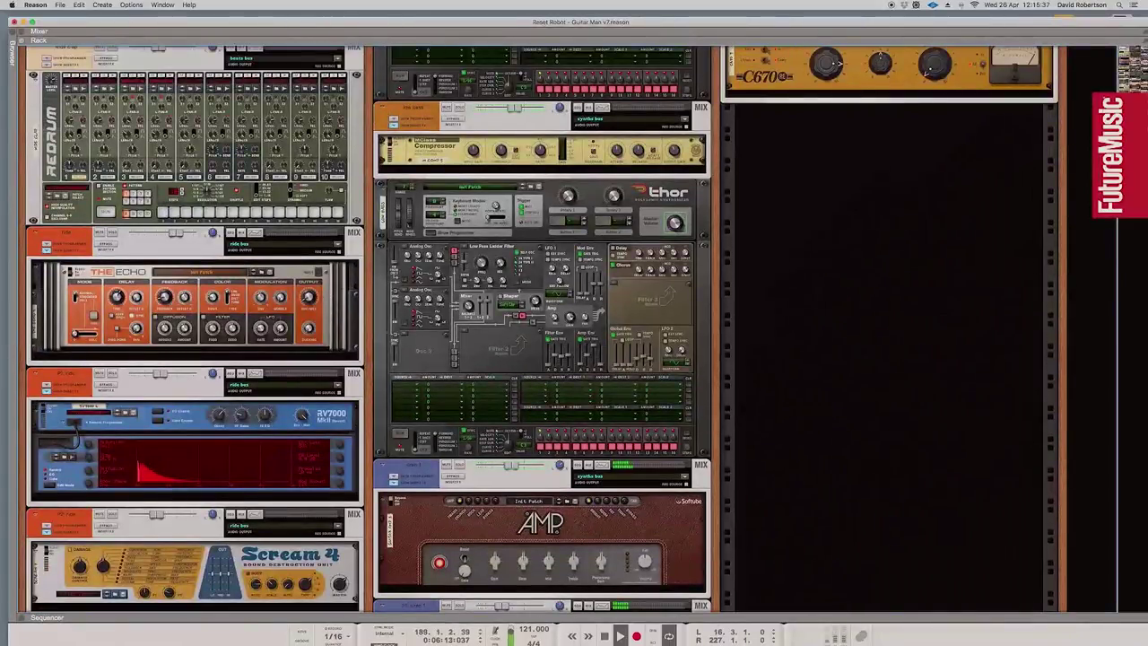
pyautogui.scroll(20, 542, 328)
pyautogui.scroll(-20, 542, 329)
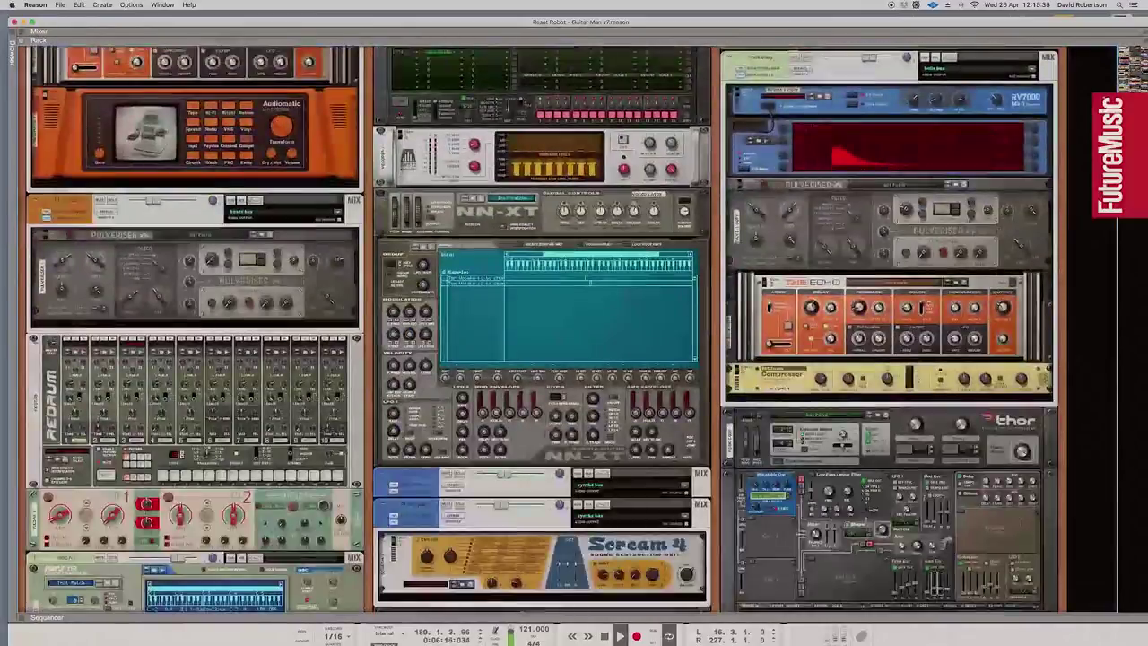
pyautogui.scroll(-20, 538, 332)
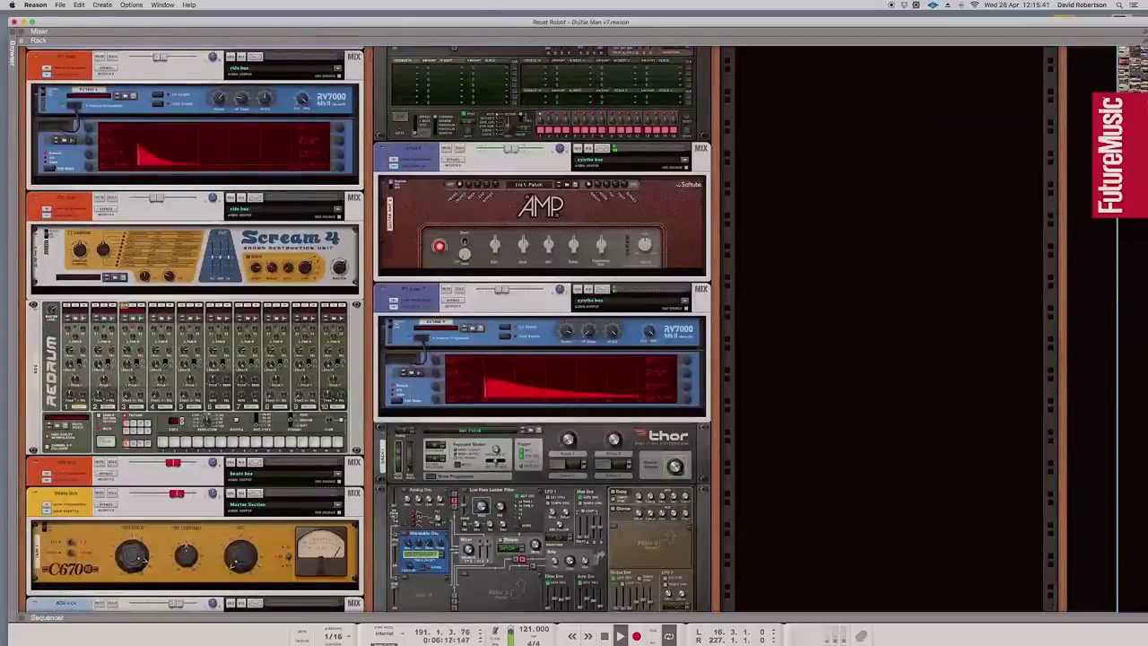
pyautogui.scroll(2, 538, 332)
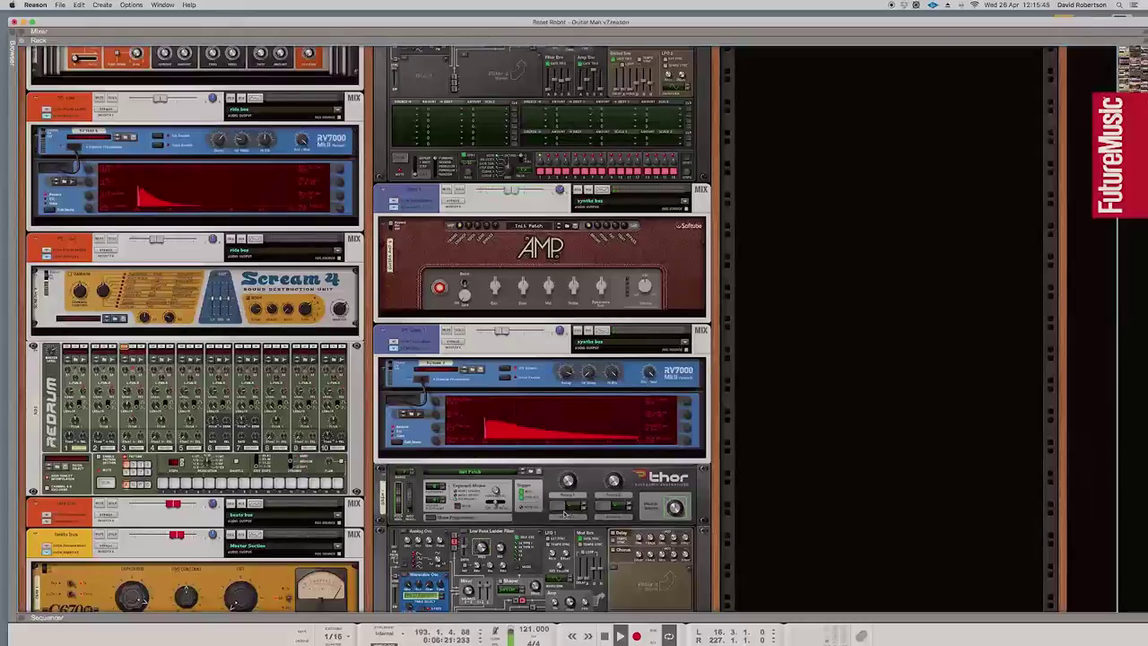
pyautogui.scroll(-4, 497, 460)
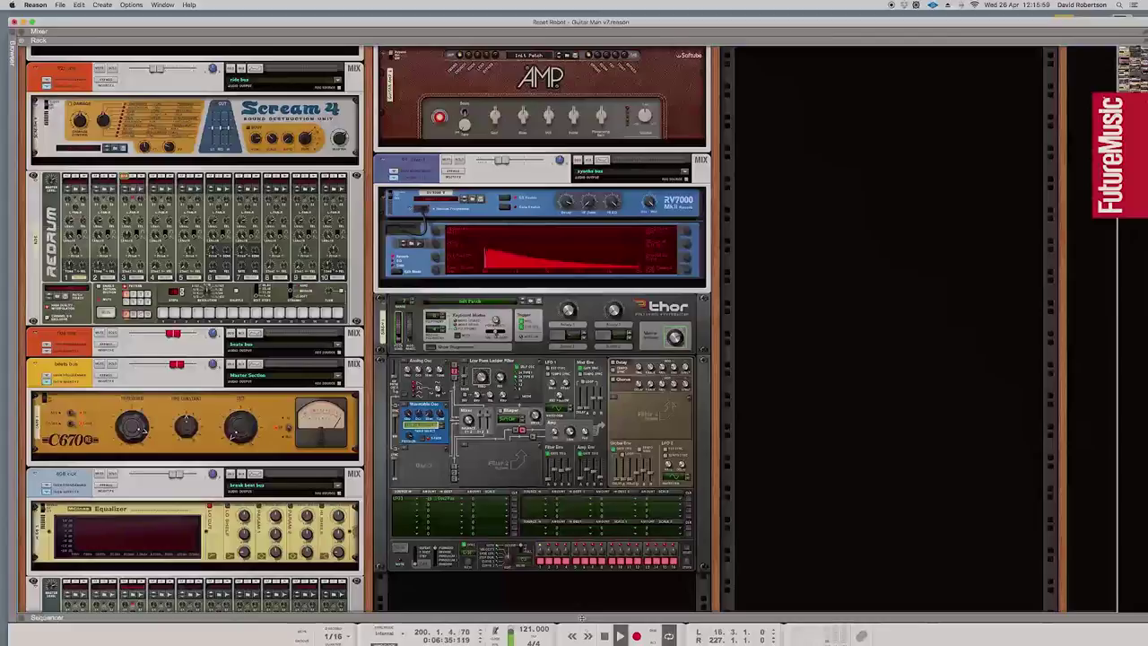
# Replay the song from the start of the siren clips and review the siren synths and their effects in the rack
pyautogui.press('F7')
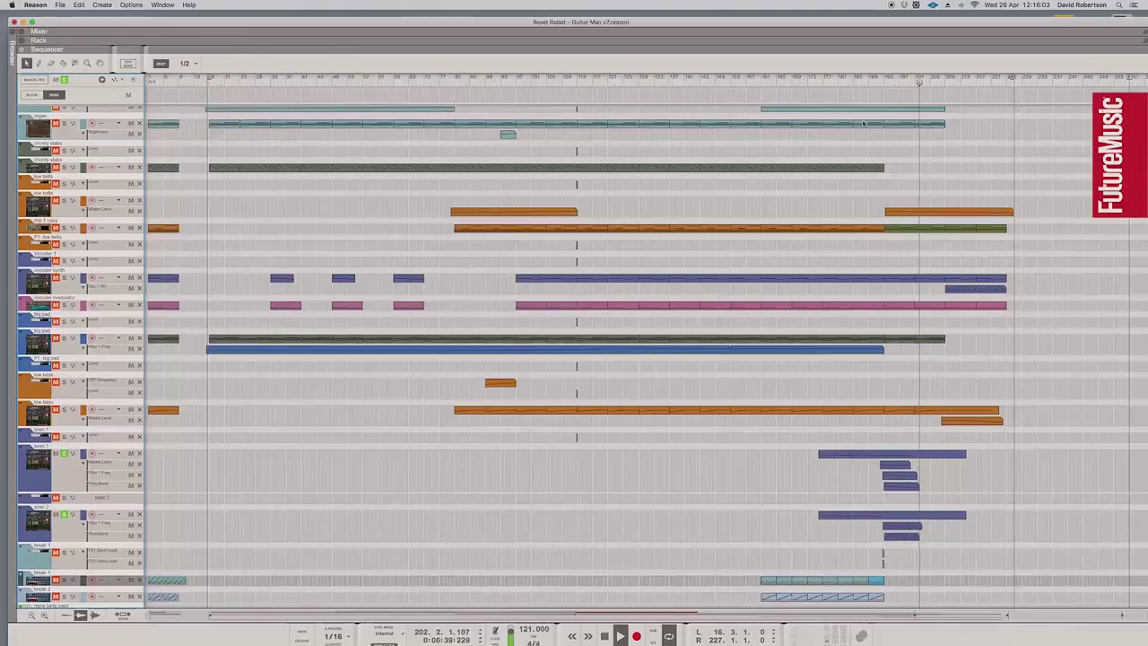
pyautogui.moveTo(919, 82); pyautogui.dragTo(818, 85)
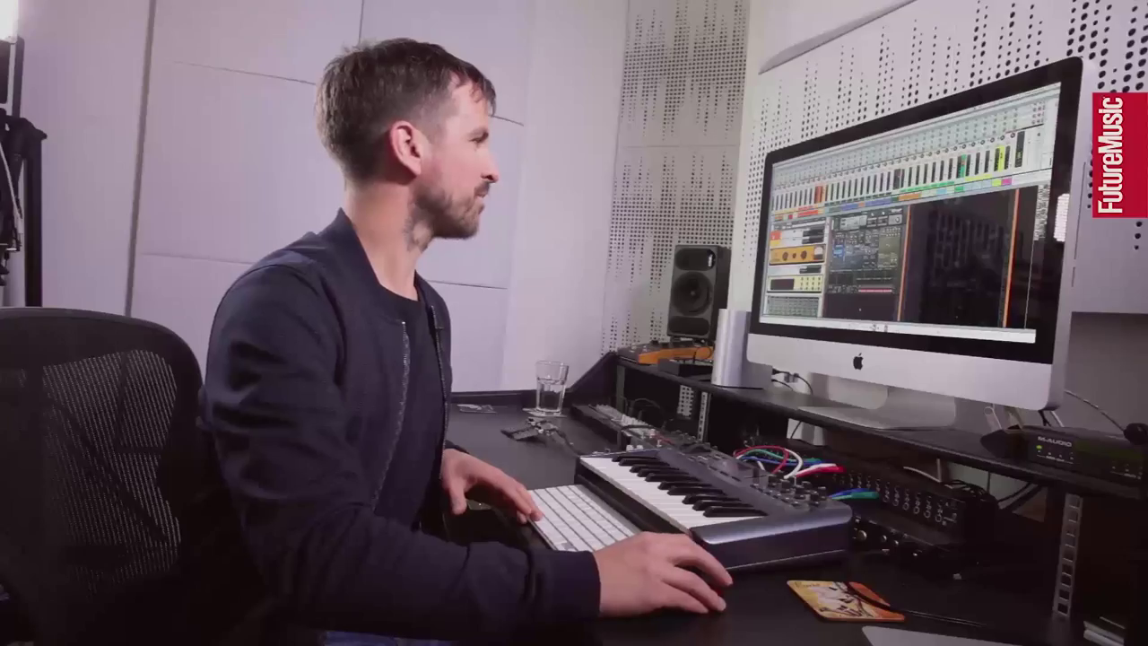
pyautogui.scroll(-5, 836, 262)
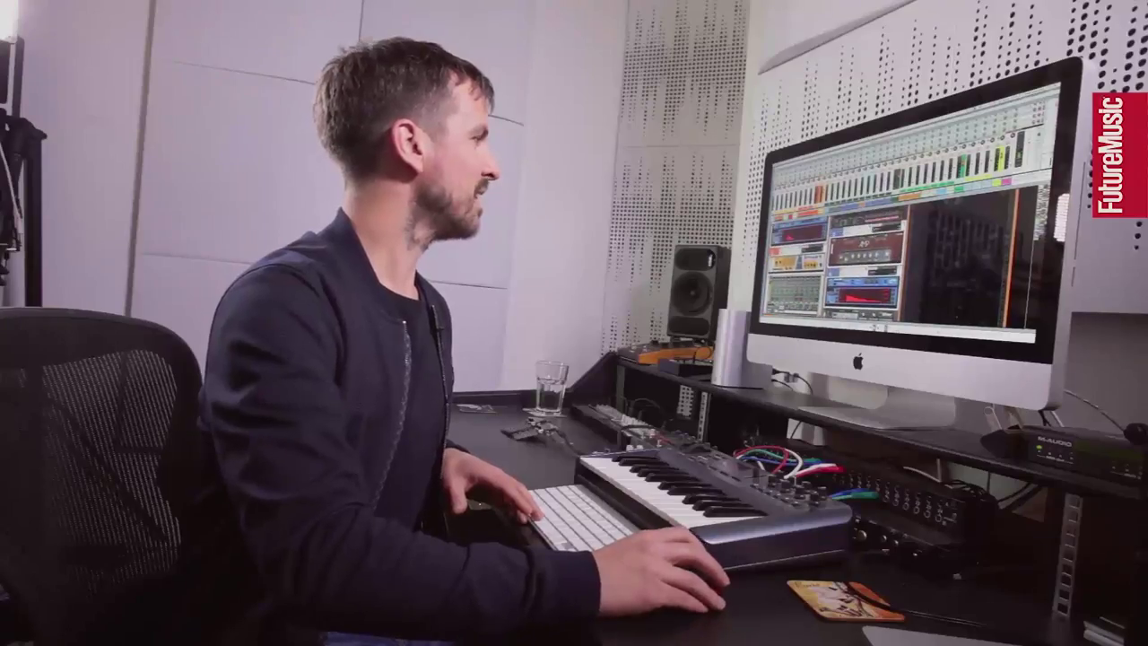
pyautogui.scroll(-2, 836, 262)
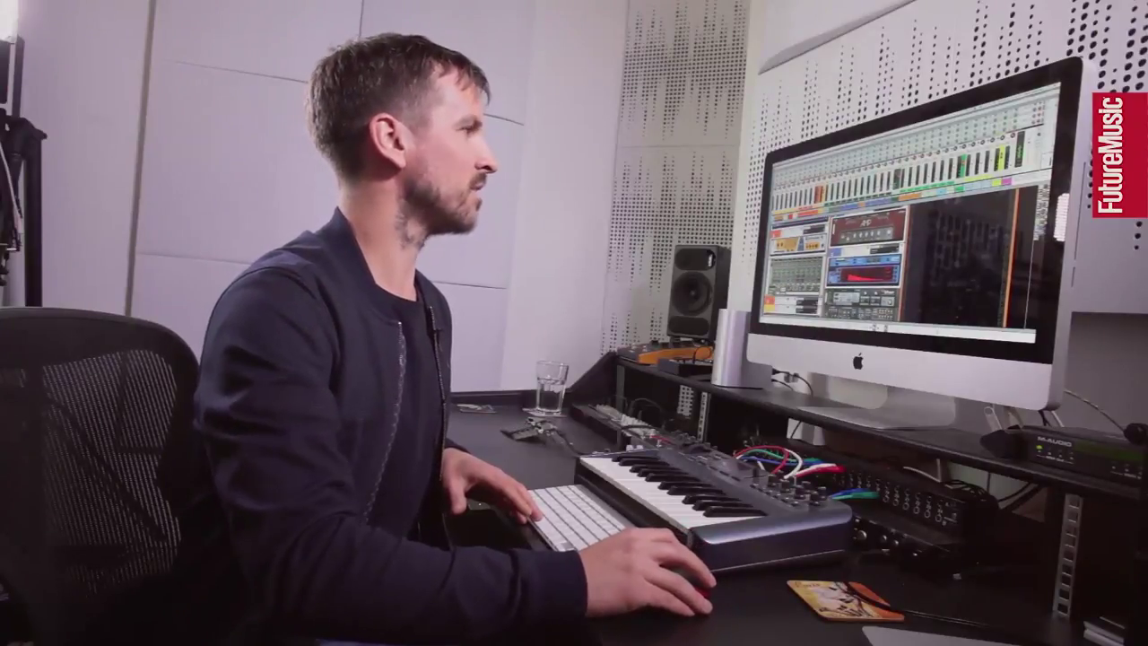
# Review the siren tracks and the tracks below them in the sequencer arrangement
pyautogui.press('F7')
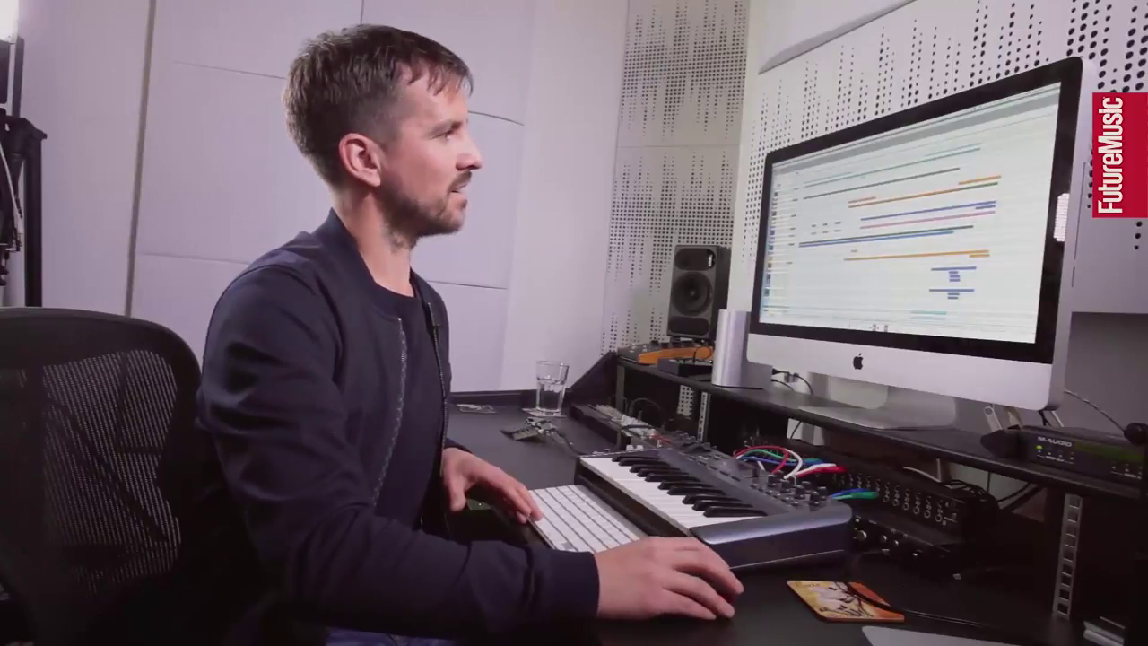
pyautogui.scroll(-3, 902, 215)
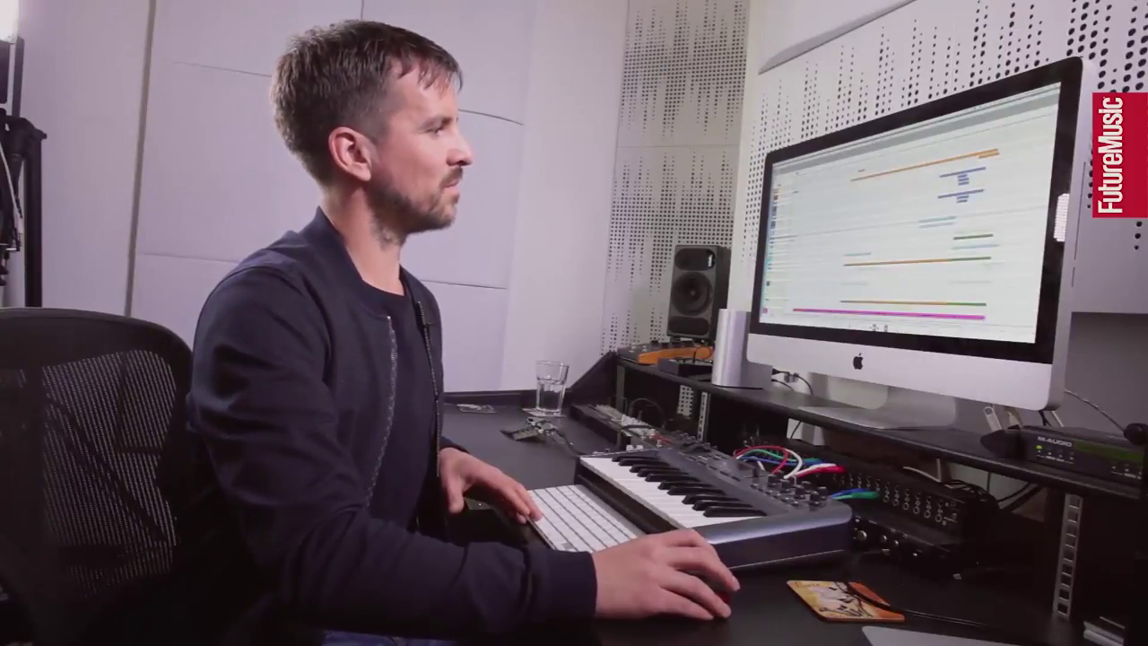
pyautogui.scroll(4, 901, 215)
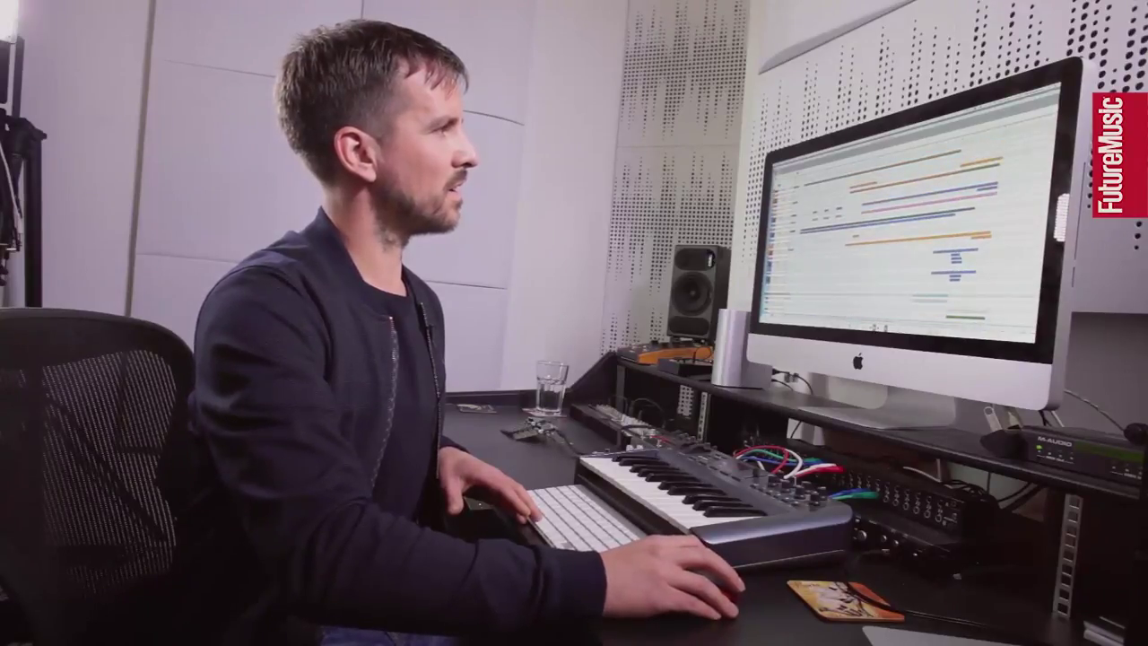
pyautogui.scroll(-3, 906, 224)
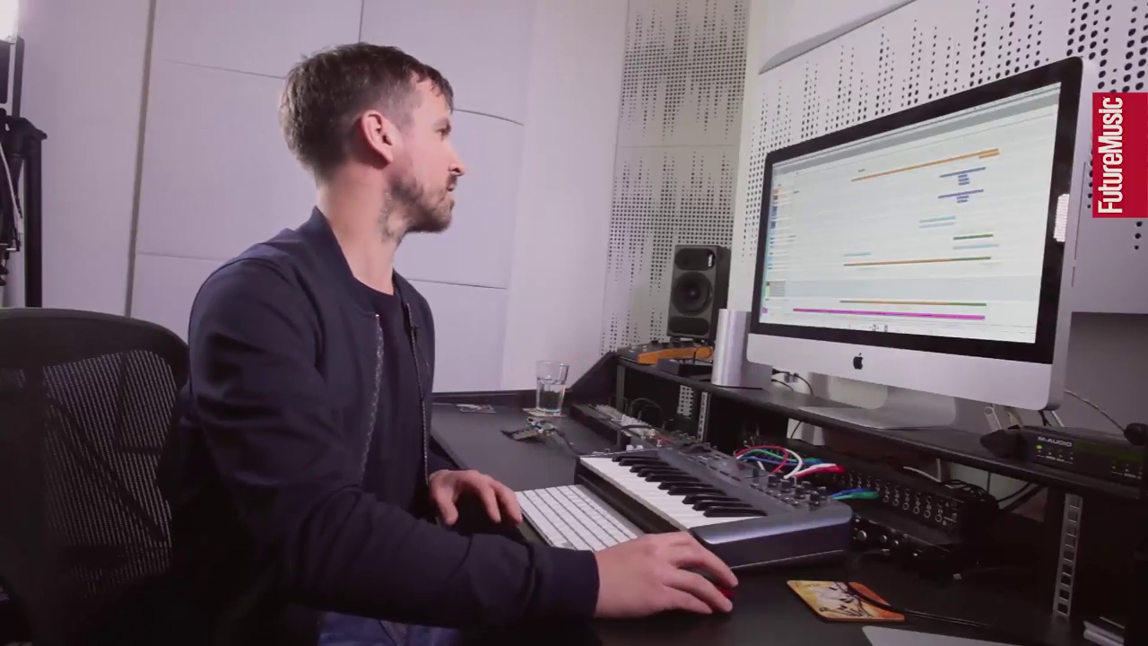
# Review the rack alongside the mixer and the sequencer, leaving the sequencer enlarged beneath a narrow strip of the rack
pyautogui.press('F6')
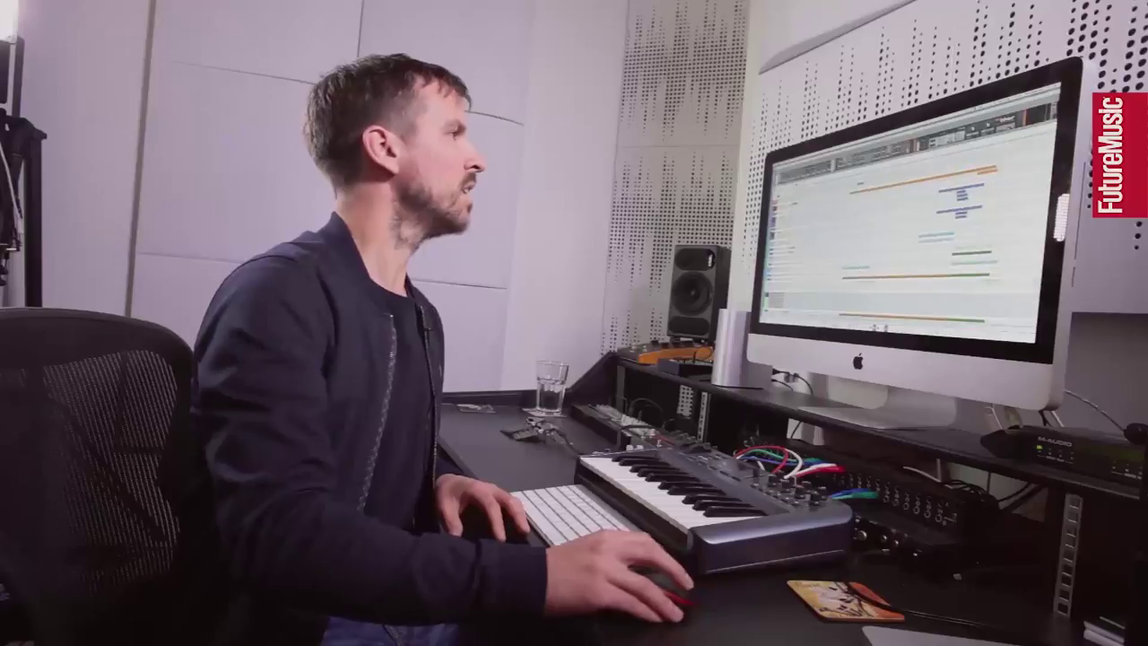
pyautogui.moveTo(908, 136); pyautogui.dragTo(906, 260)
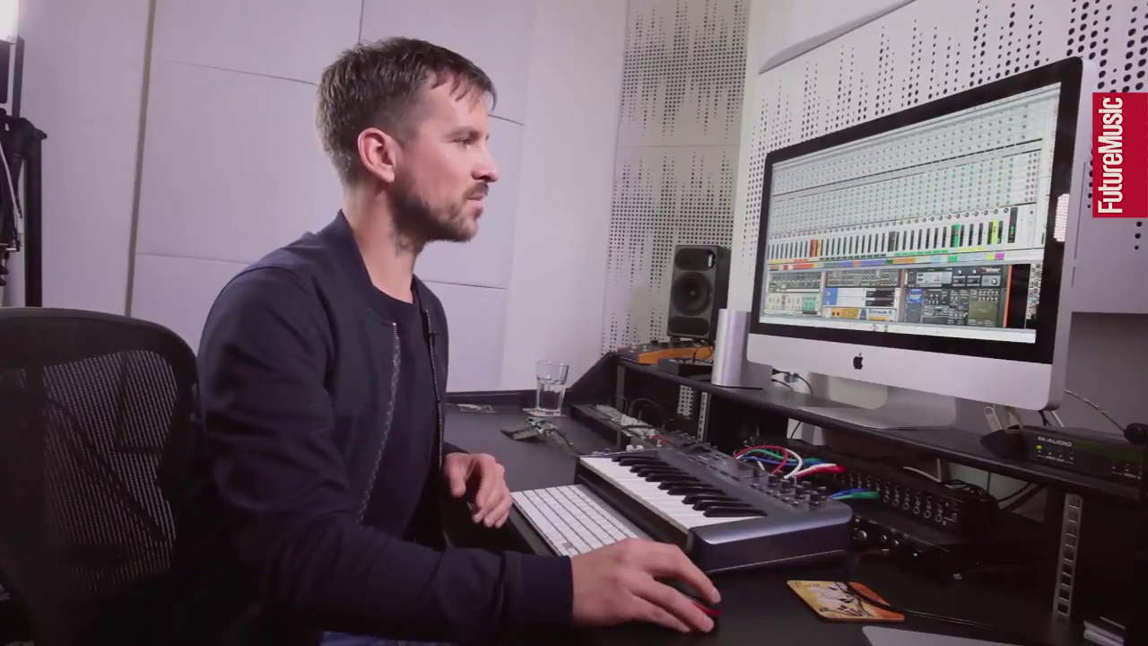
pyautogui.moveTo(906, 261); pyautogui.dragTo(907, 137)
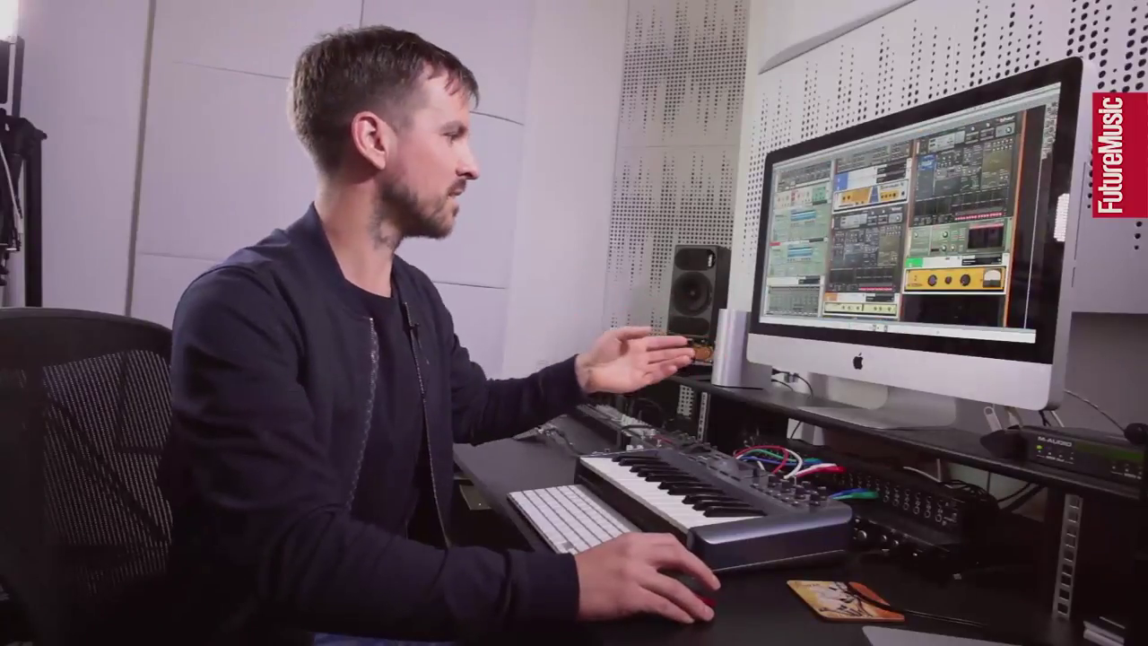
pyautogui.moveTo(906, 324); pyautogui.dragTo(908, 134)
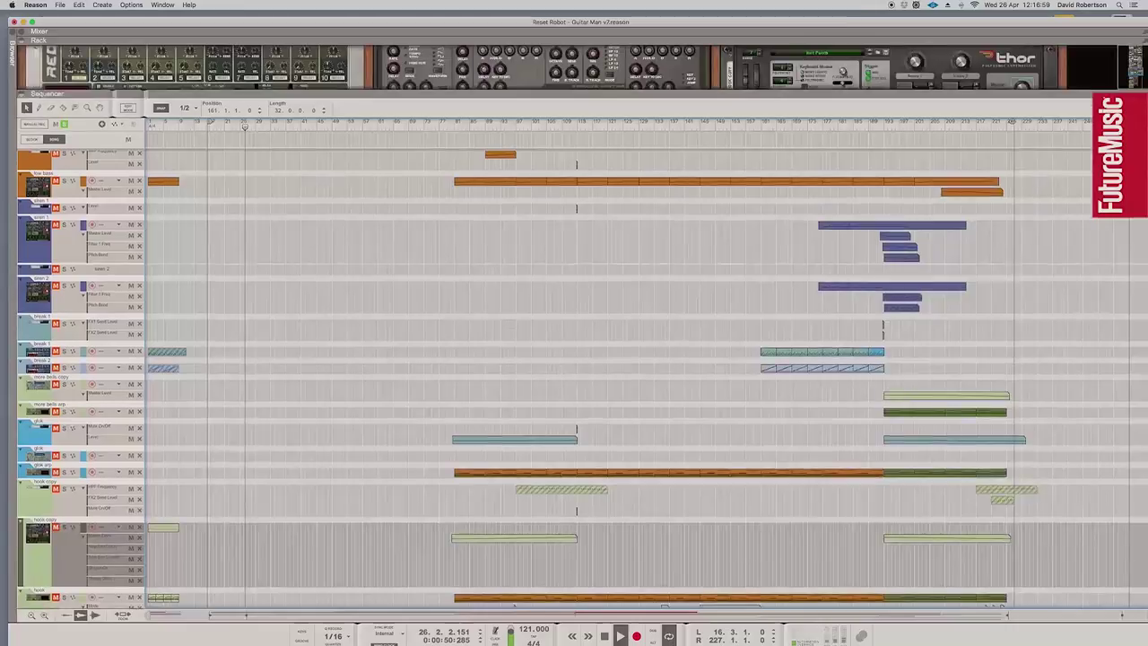
# Show the mixer with the rack, bring up the purple audio channel's devices, and inspect its EQ curve in the spectrum window
pyautogui.press('F6')
pyautogui.press('F5')
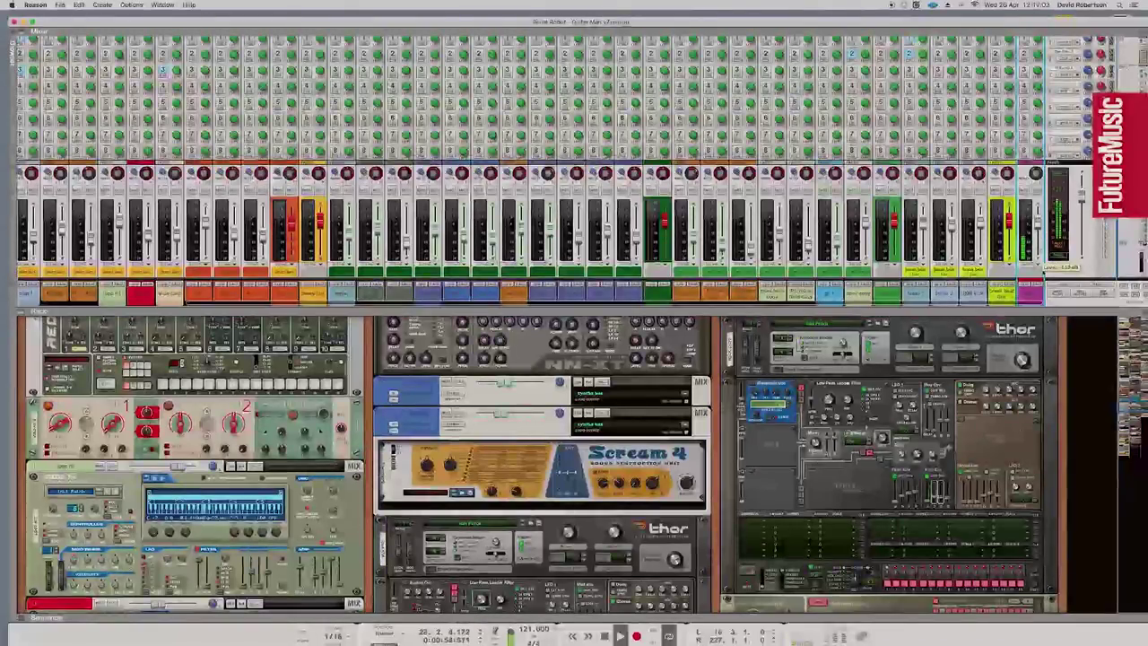
pyautogui.click(1038, 286)
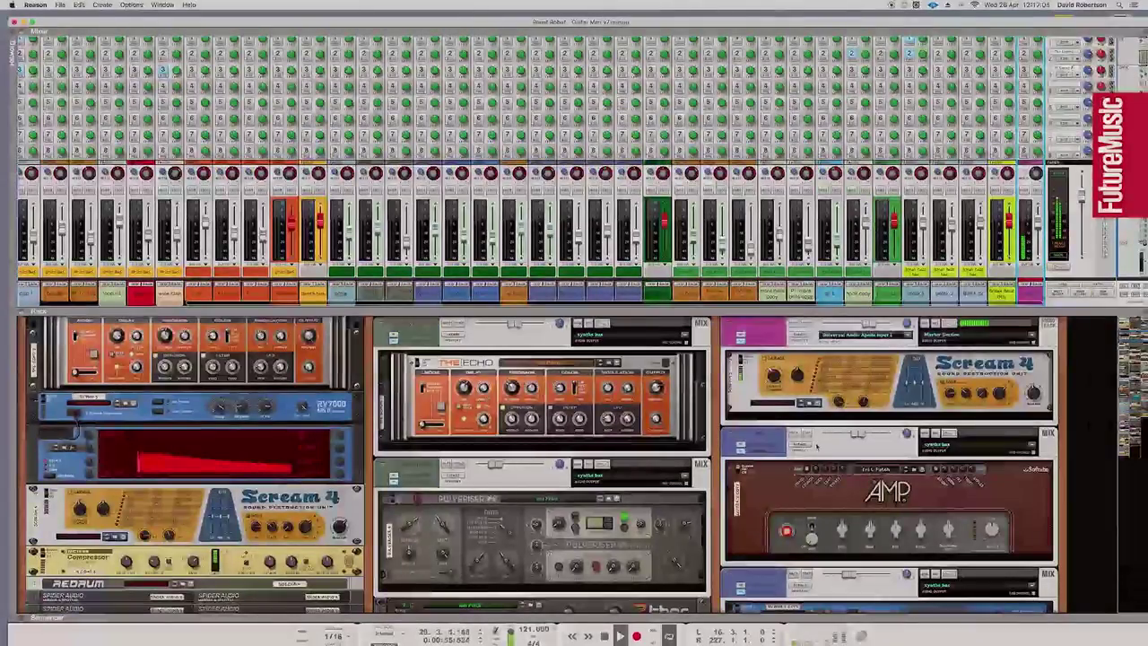
pyautogui.press('F2')
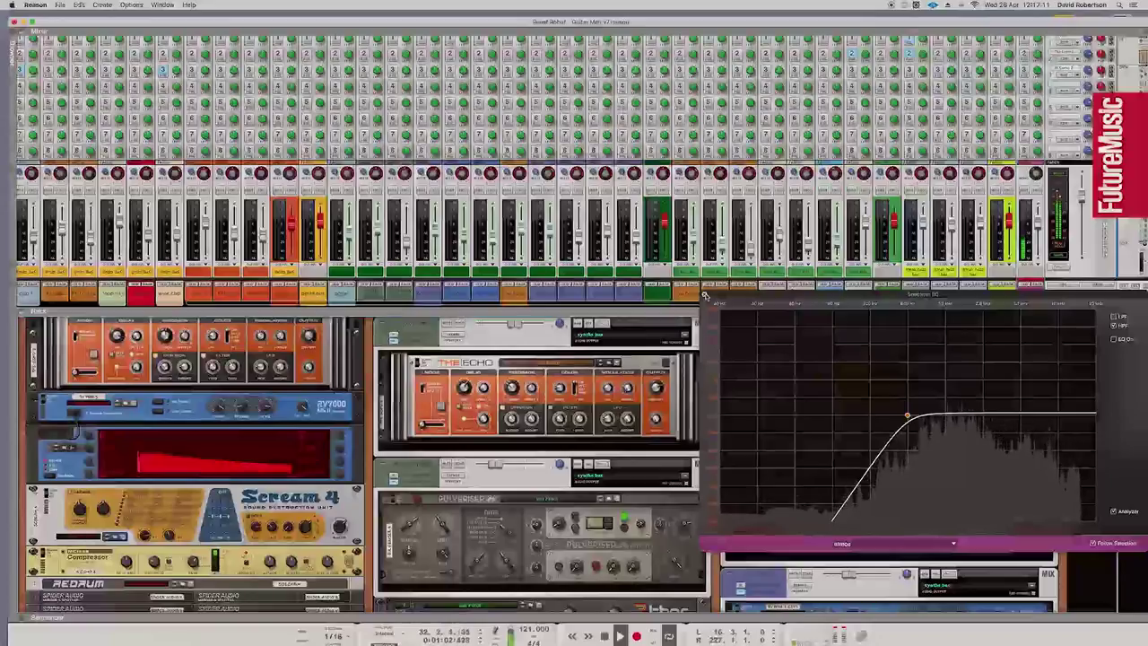
pyautogui.click(705, 295)
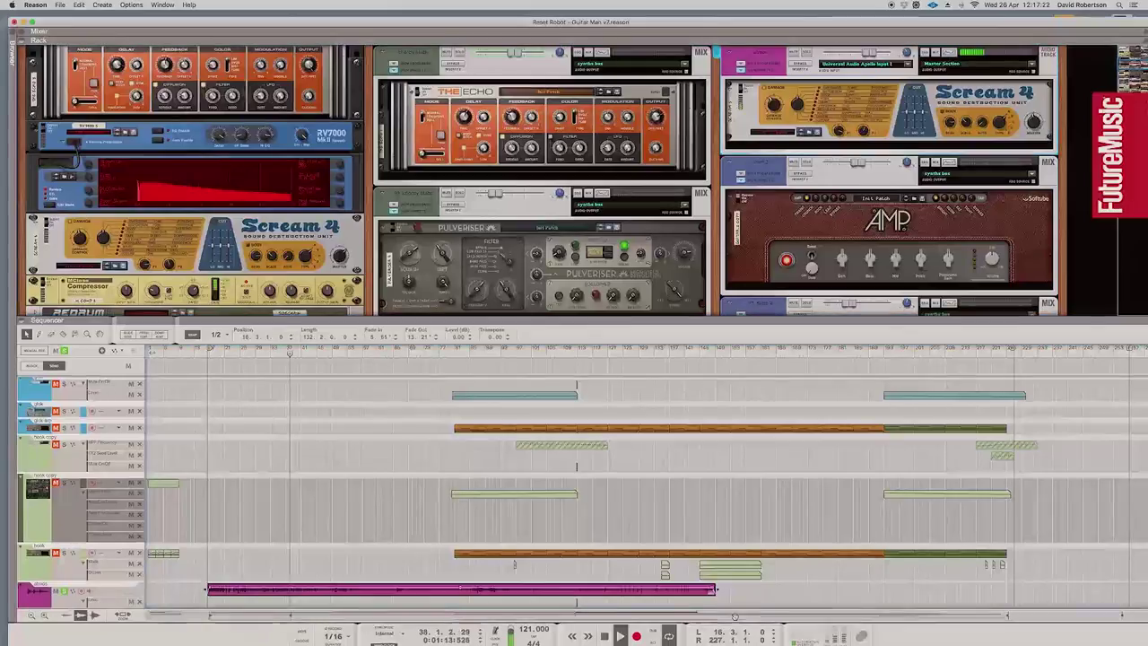
# Move the playback position to bar 80, where the low bass part begins, and solo the low bass track
pyautogui.moveTo(620, 588); pyautogui.dragTo(414, 579)
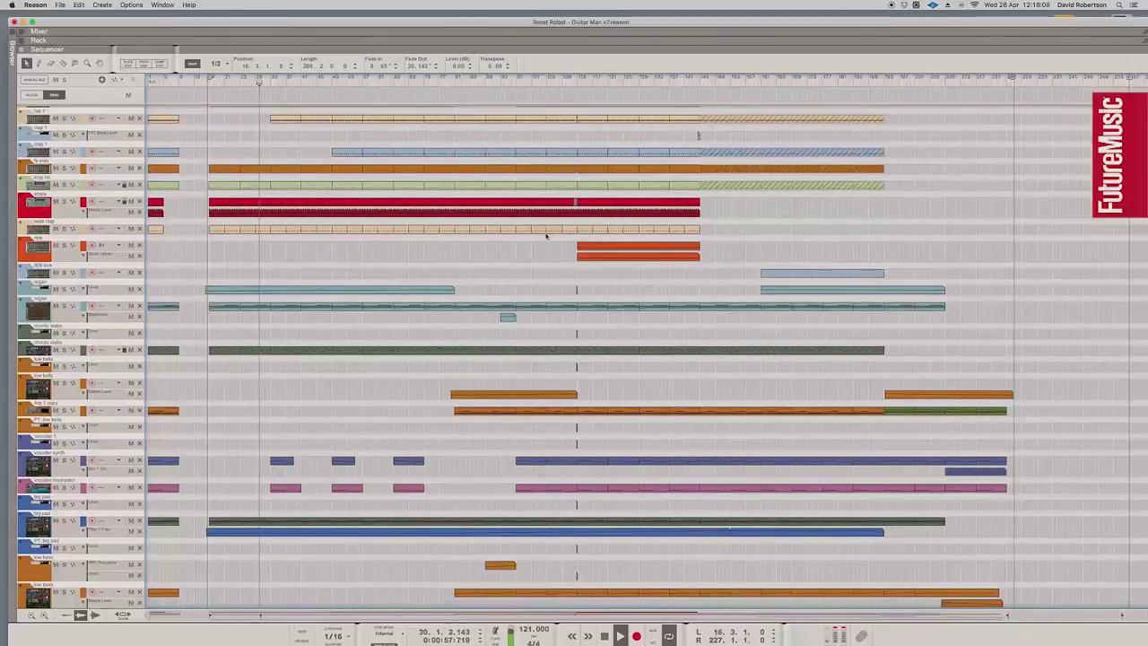
pyautogui.scroll(-5, 547, 235)
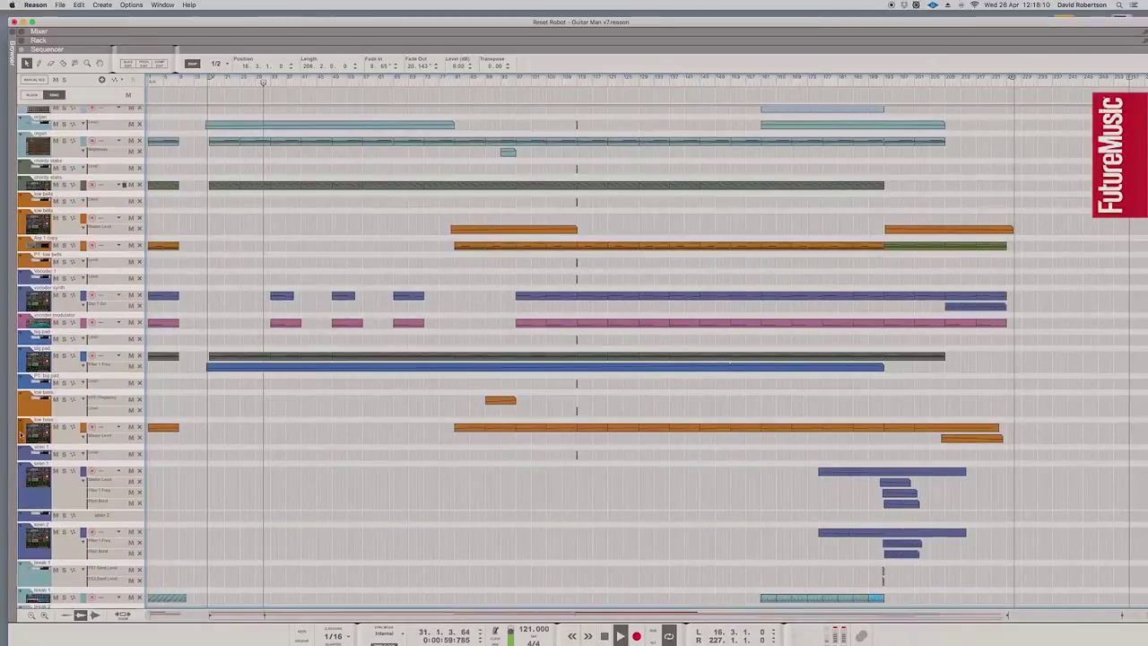
pyautogui.click(21, 434)
pyautogui.click(453, 83)
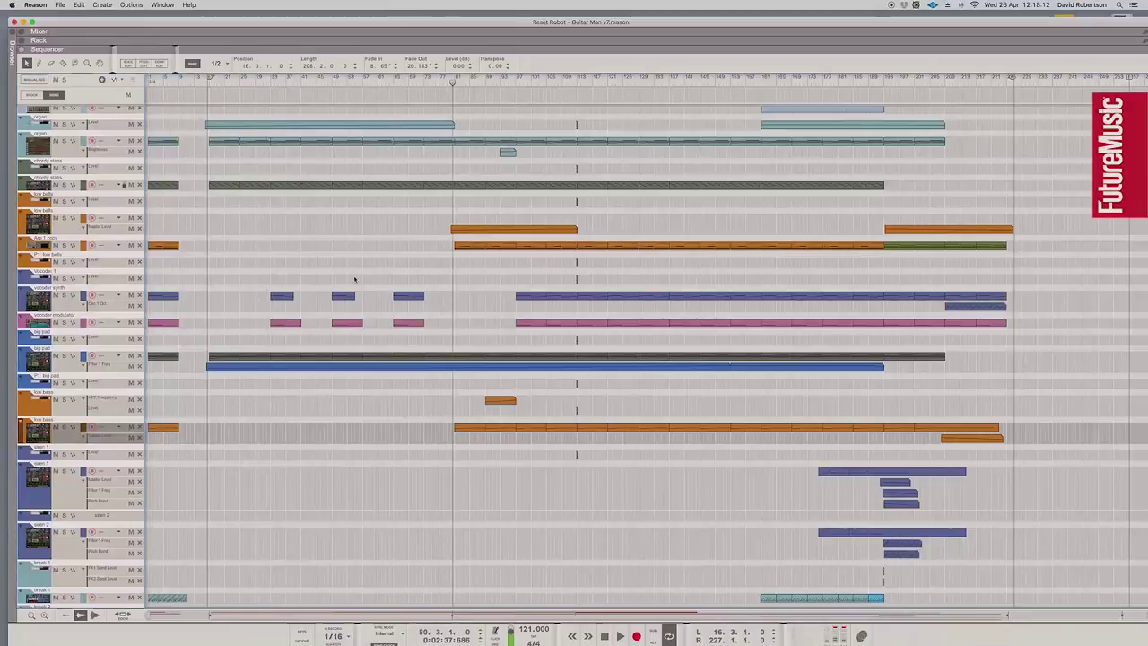
pyautogui.click(65, 428)
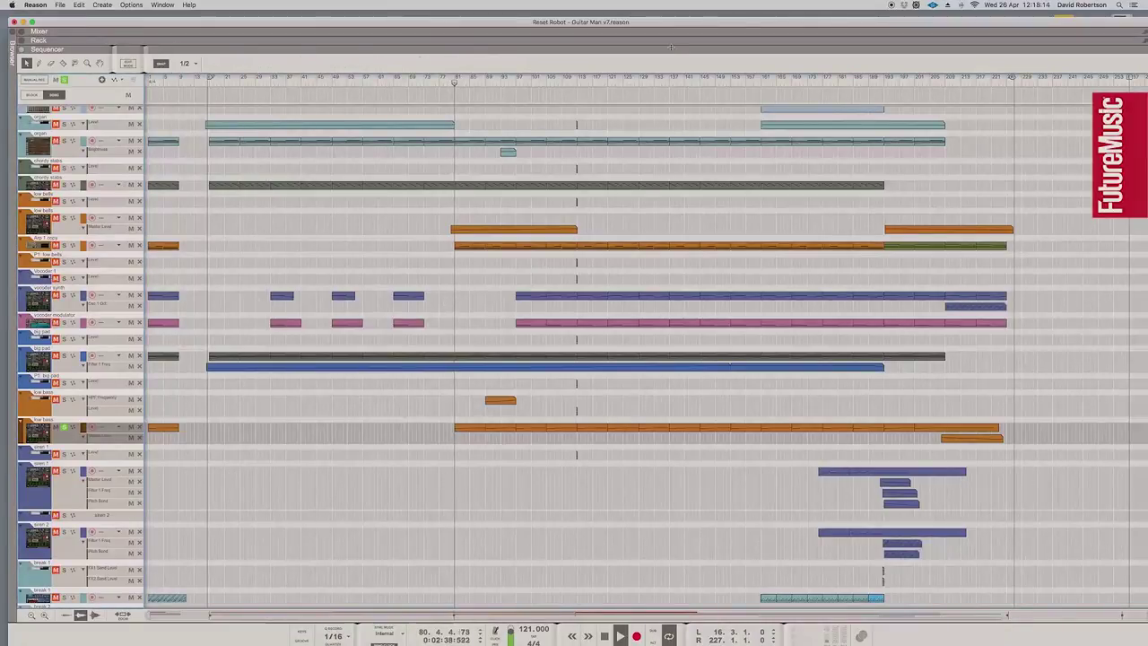
# Find the low bass channel's Compressor in the rack and flip the rack to inspect the cabling at the back
pyautogui.moveTo(669, 52); pyautogui.dragTo(599, 470)
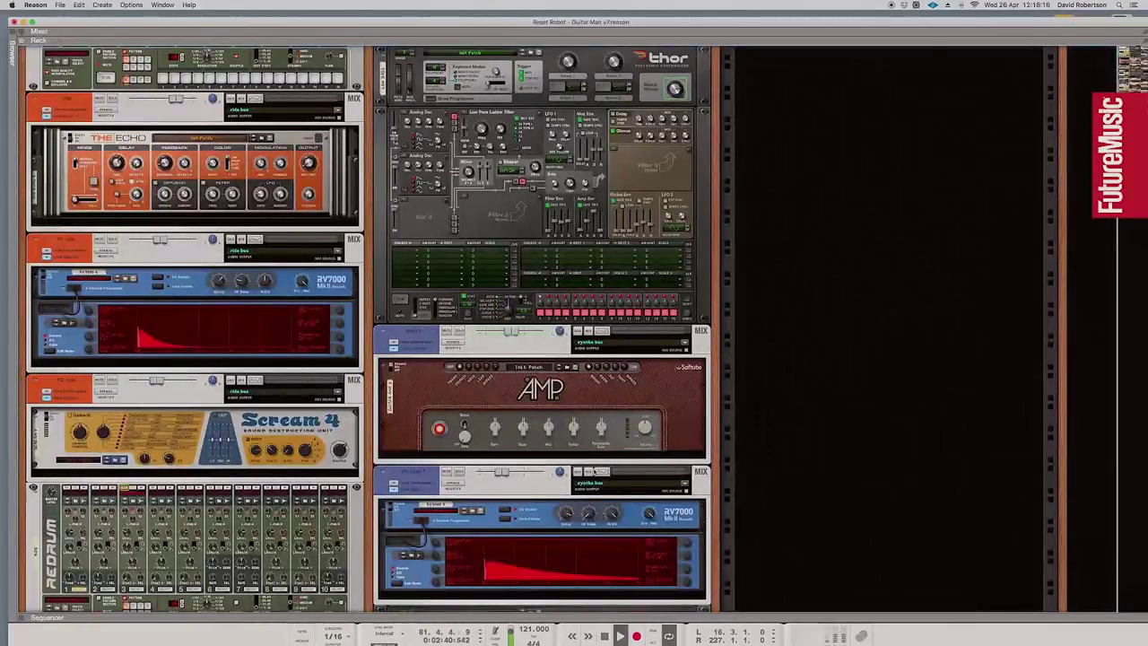
pyautogui.scroll(5, 594, 471)
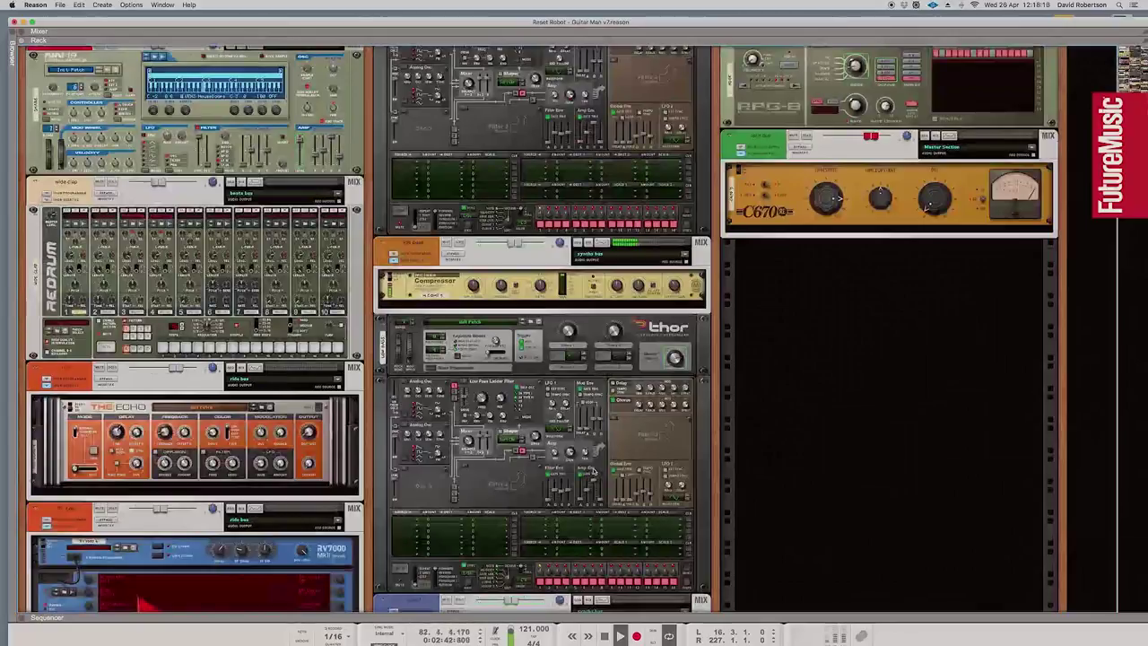
pyautogui.press('Tab')
pyautogui.press('Tab')
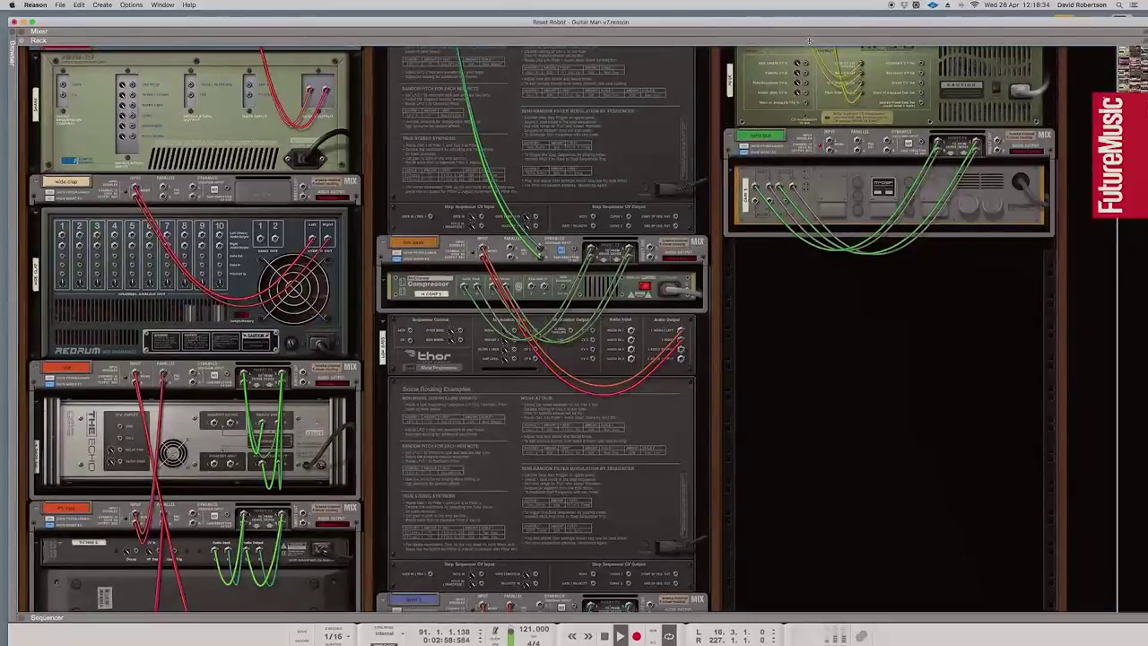
# Inspect the upper sections of the mixer's channel strips and return to the front of the rack
pyautogui.moveTo(810, 41); pyautogui.dragTo(796, 609)
pyautogui.scroll(10, 574, 314)
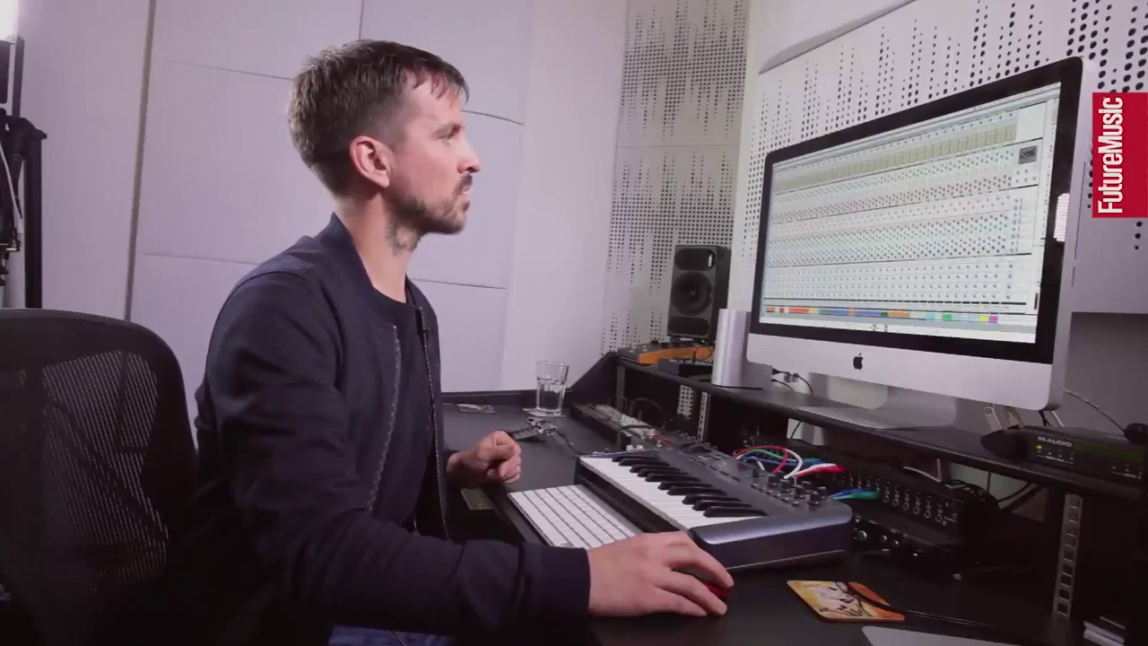
pyautogui.press('F6')
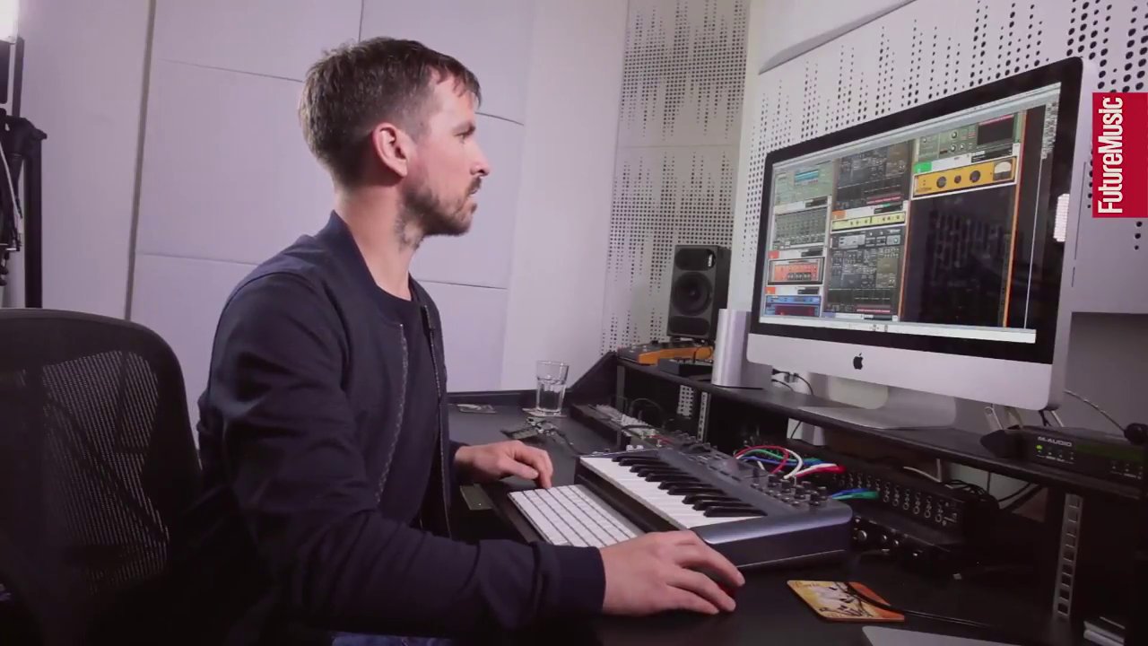
# Locate the vocoder tracks' devices in the rack and examine the Thor synth, vocoder, NN-XT sampler and insert effects
pyautogui.press('F7')
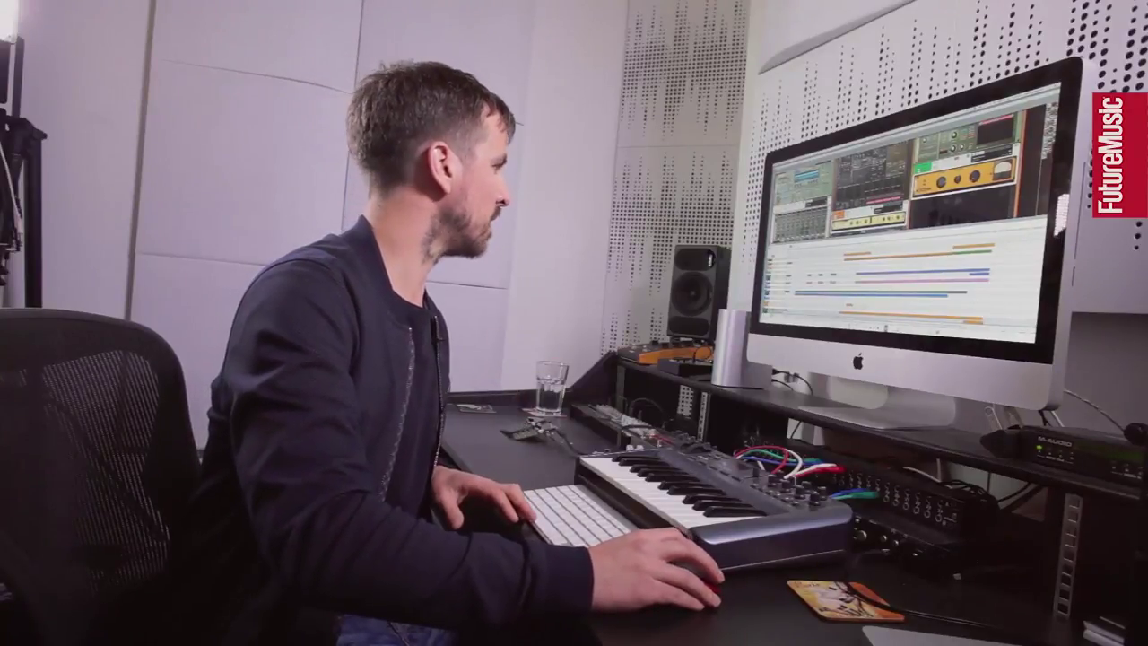
pyautogui.scroll(-5, 883, 184)
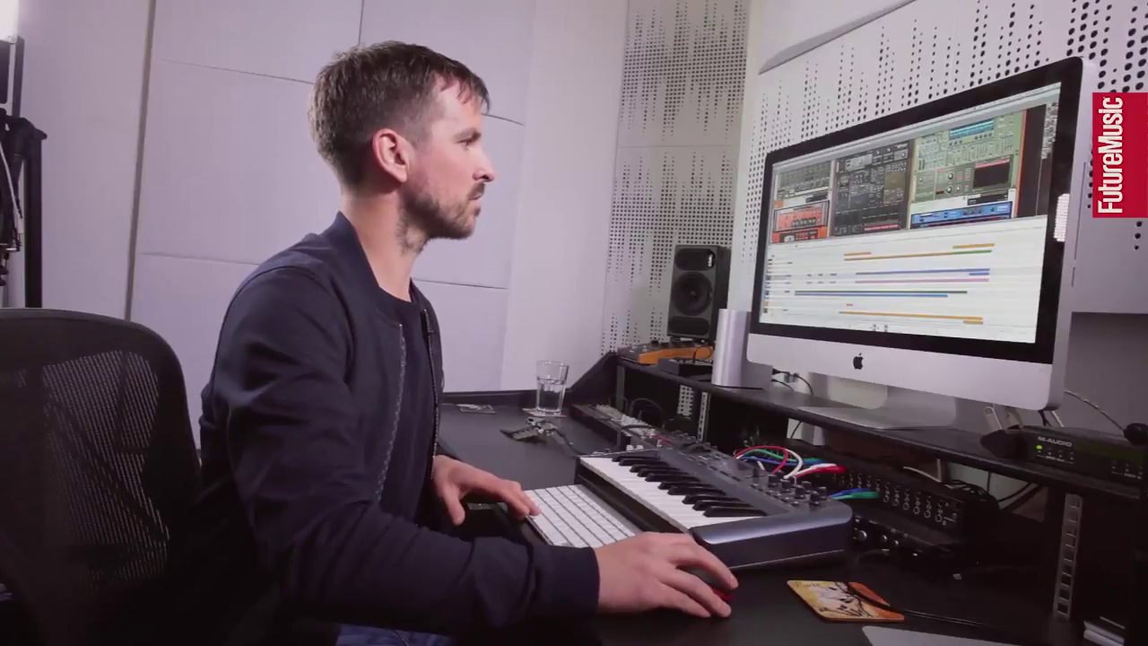
pyautogui.moveTo(906, 230); pyautogui.dragTo(888, 327)
pyautogui.scroll(-1, 888, 260)
pyautogui.scroll(-3, 897, 220)
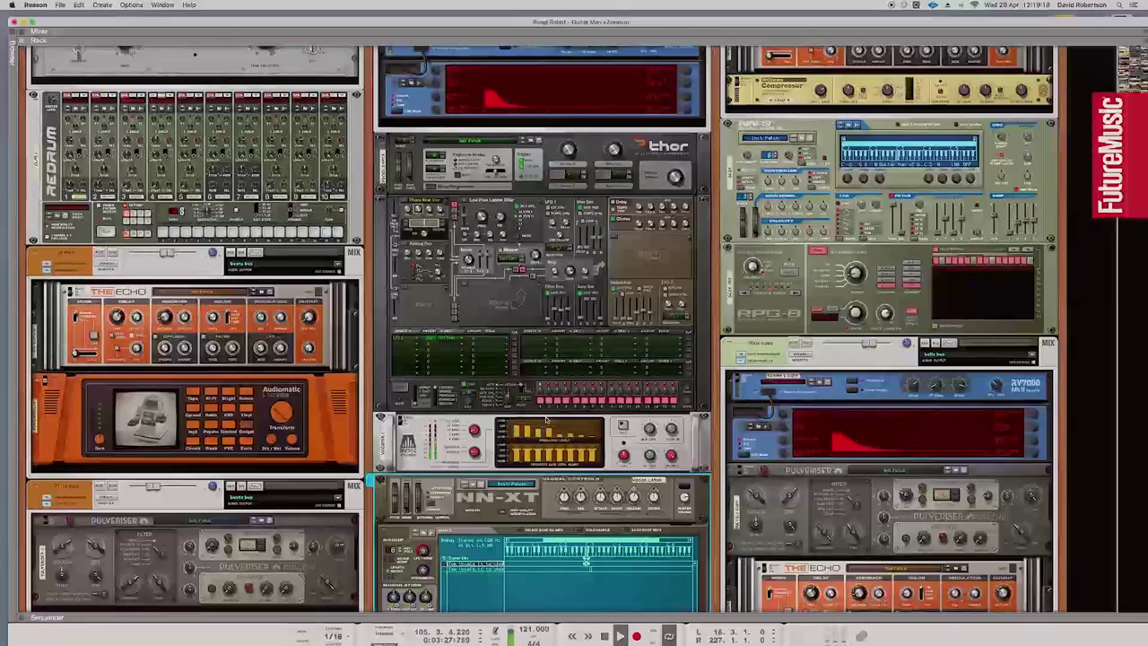
pyautogui.scroll(2, 545, 419)
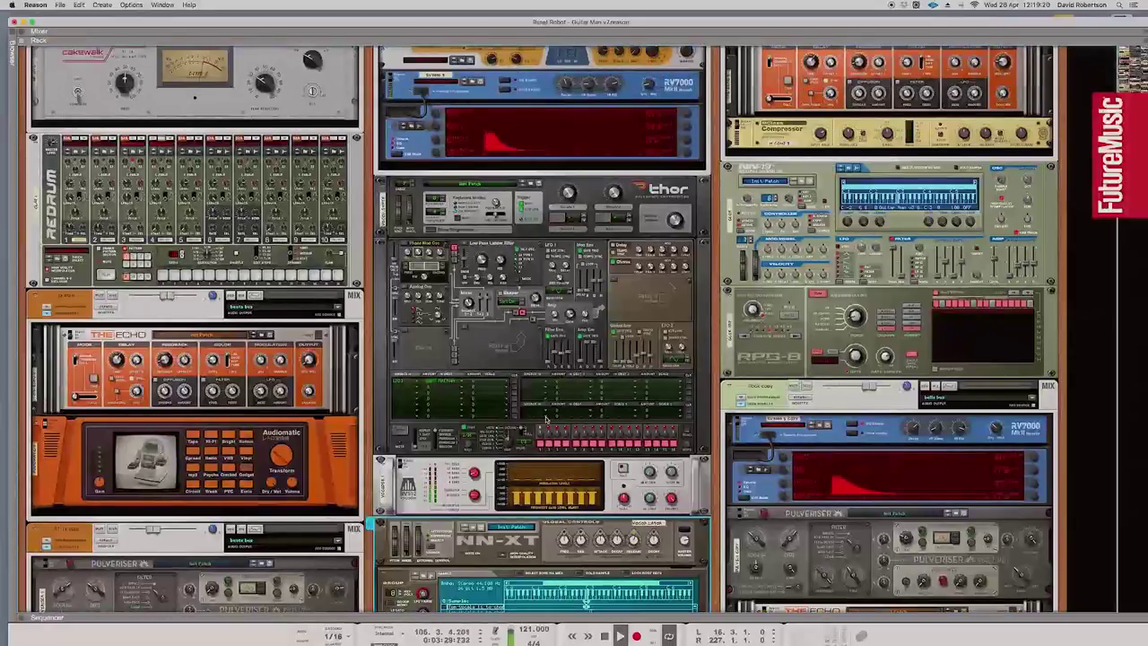
pyautogui.scroll(7, 545, 419)
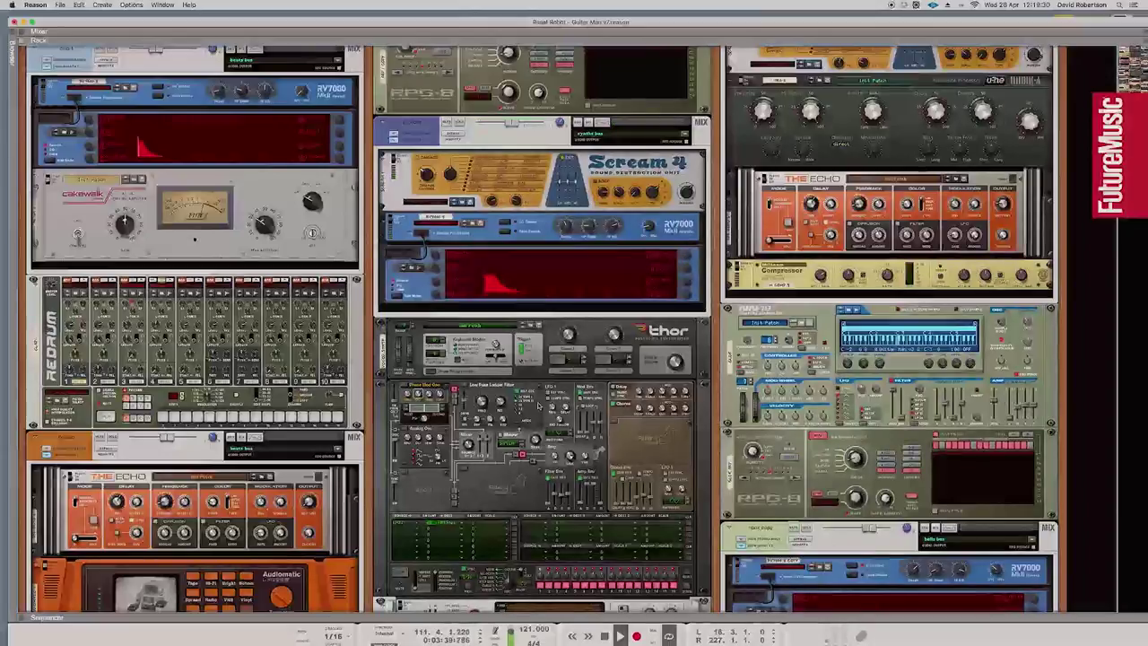
pyautogui.scroll(-14, 654, 284)
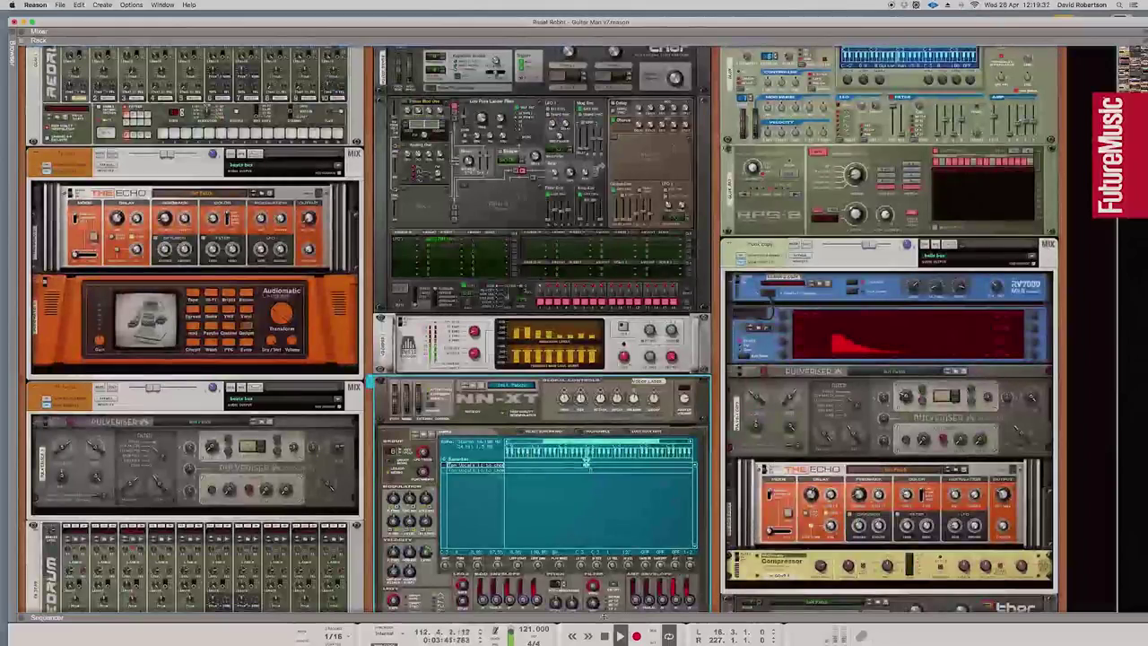